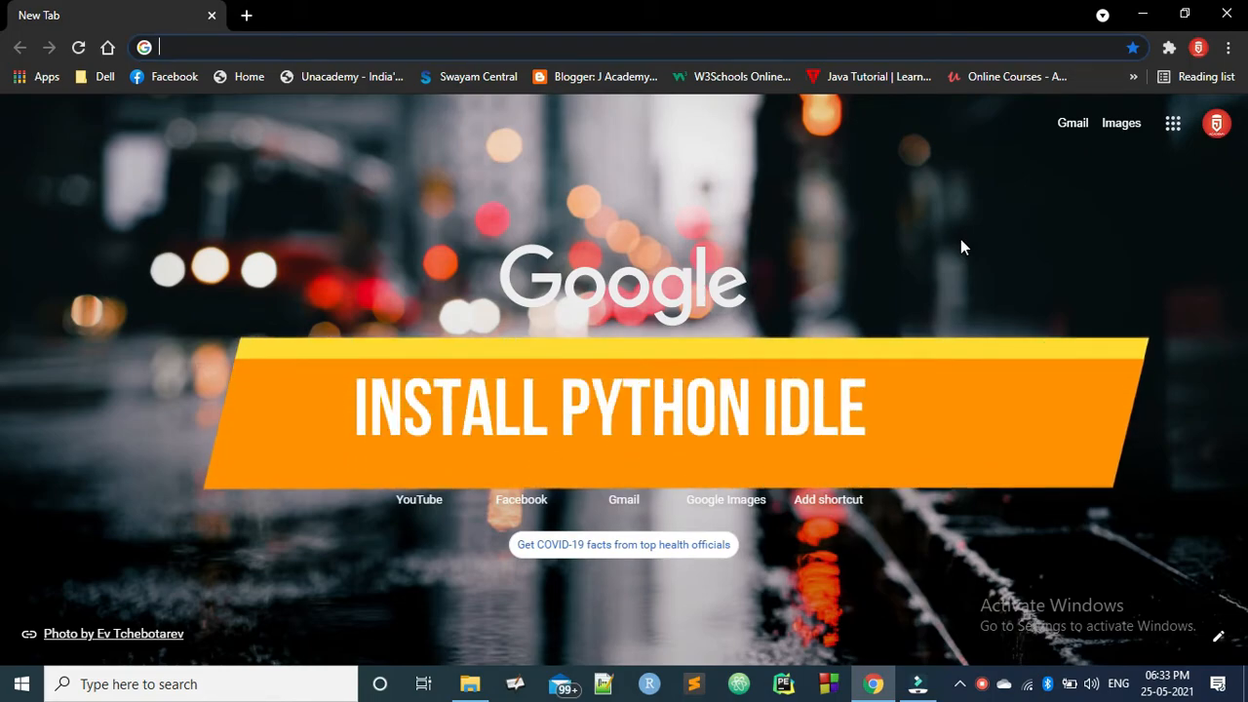
{"action": "type", "text": "w"}
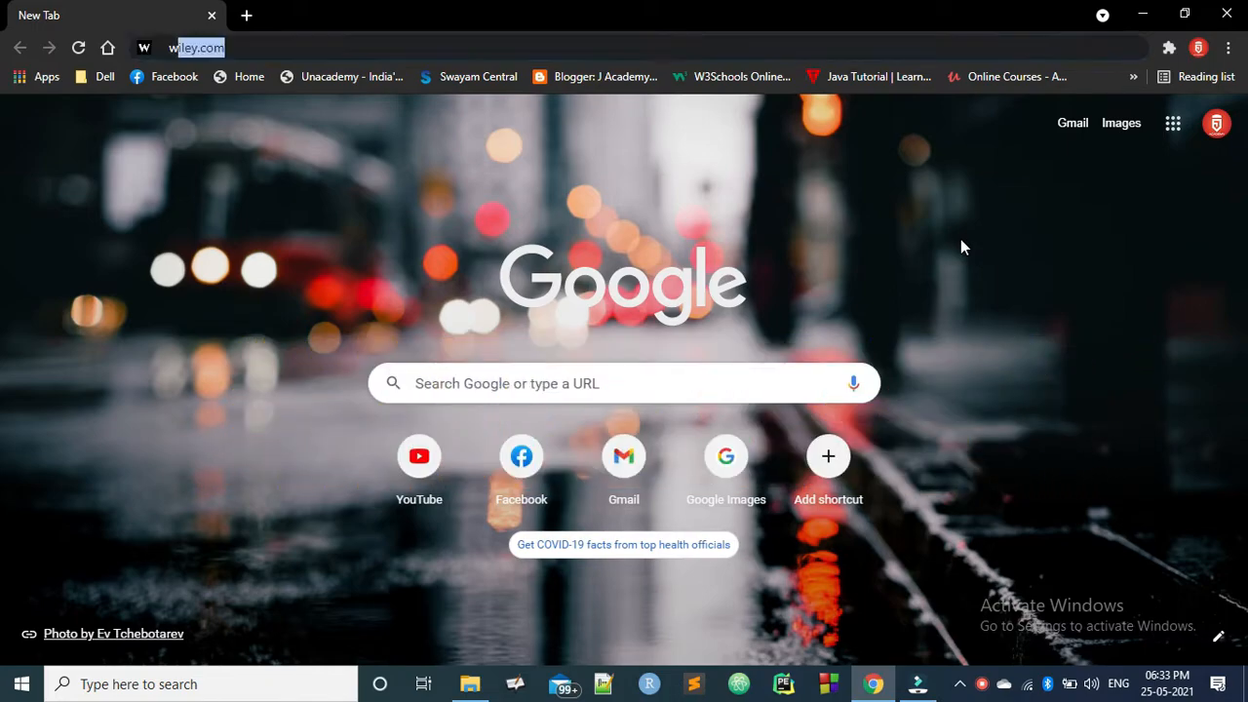
{"action": "type", "text": "www."}
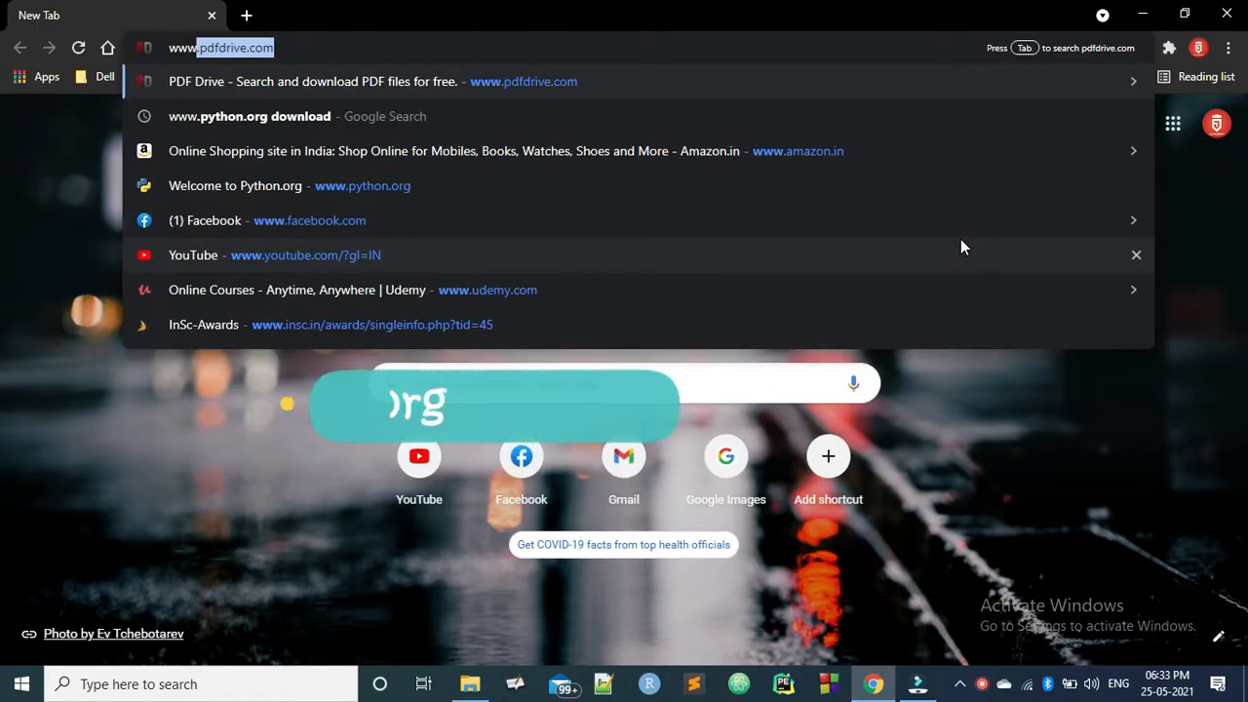
{"action": "type", "text": "pyt"}
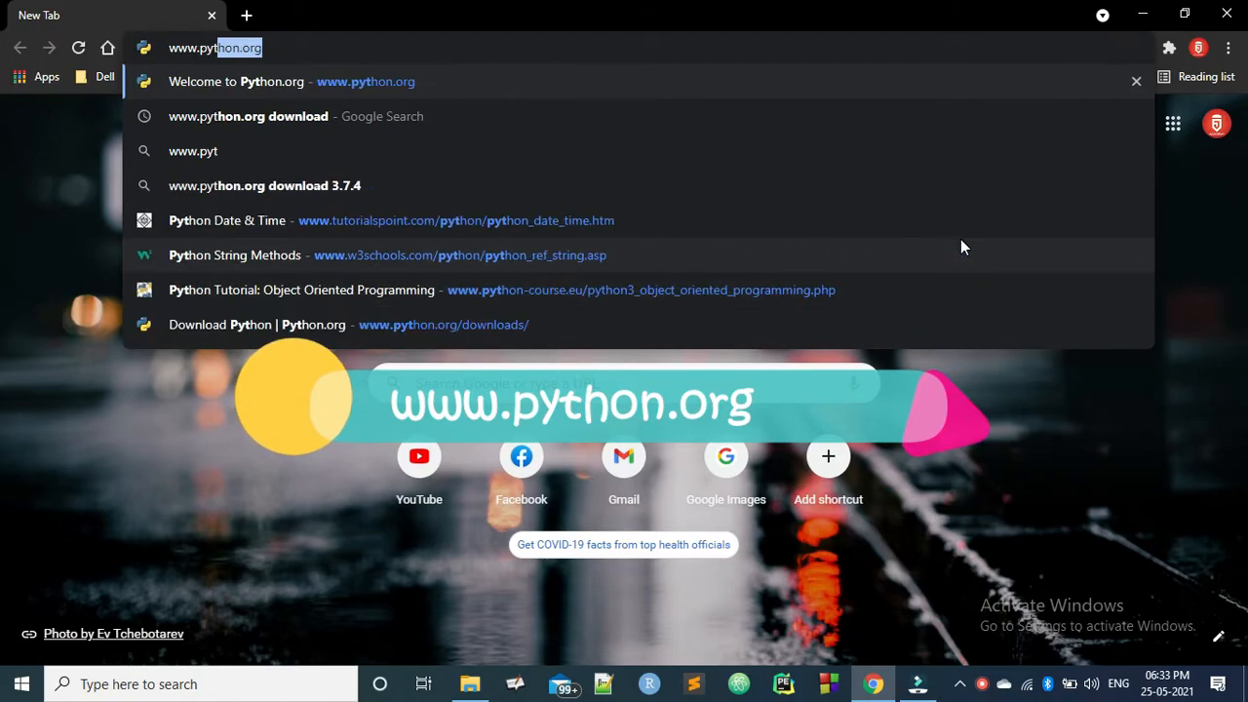
{"action": "key", "text": "Return"}
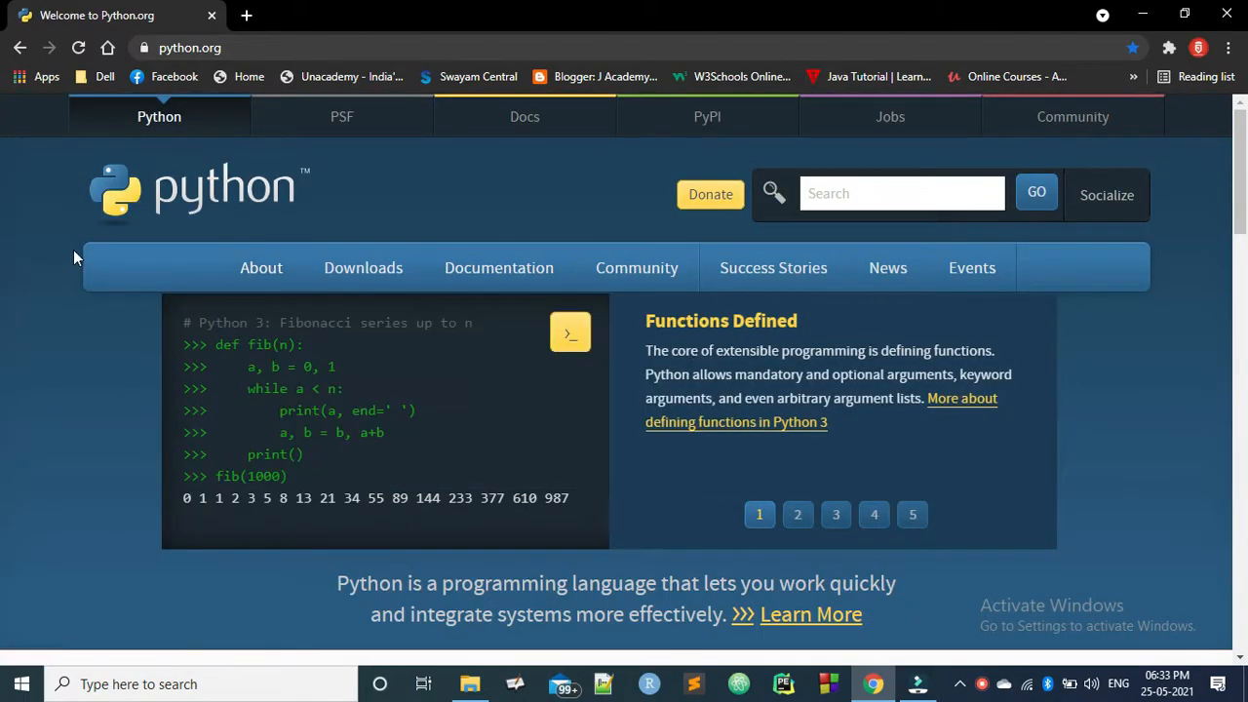
Step: From the Downloads page, start downloading the Python 3.9.5 Windows installer
{"action": "left_click", "coordinate": [380, 268]}
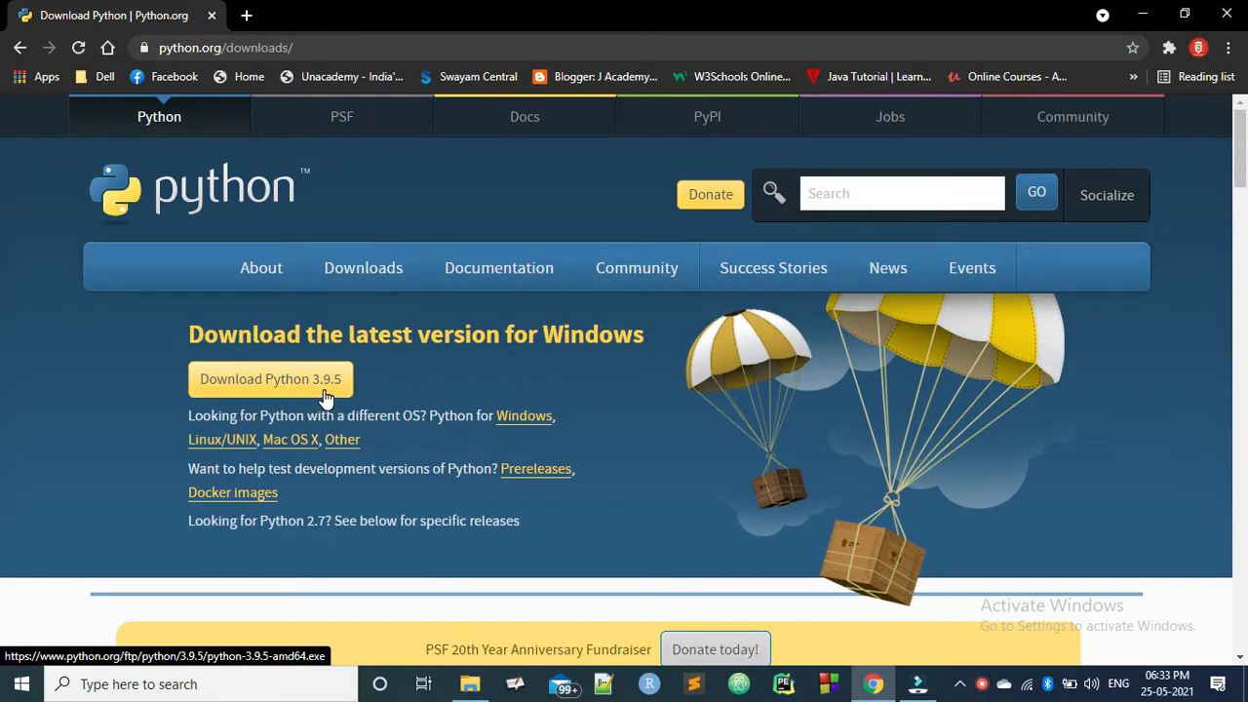
{"action": "left_click", "coordinate": [317, 386]}
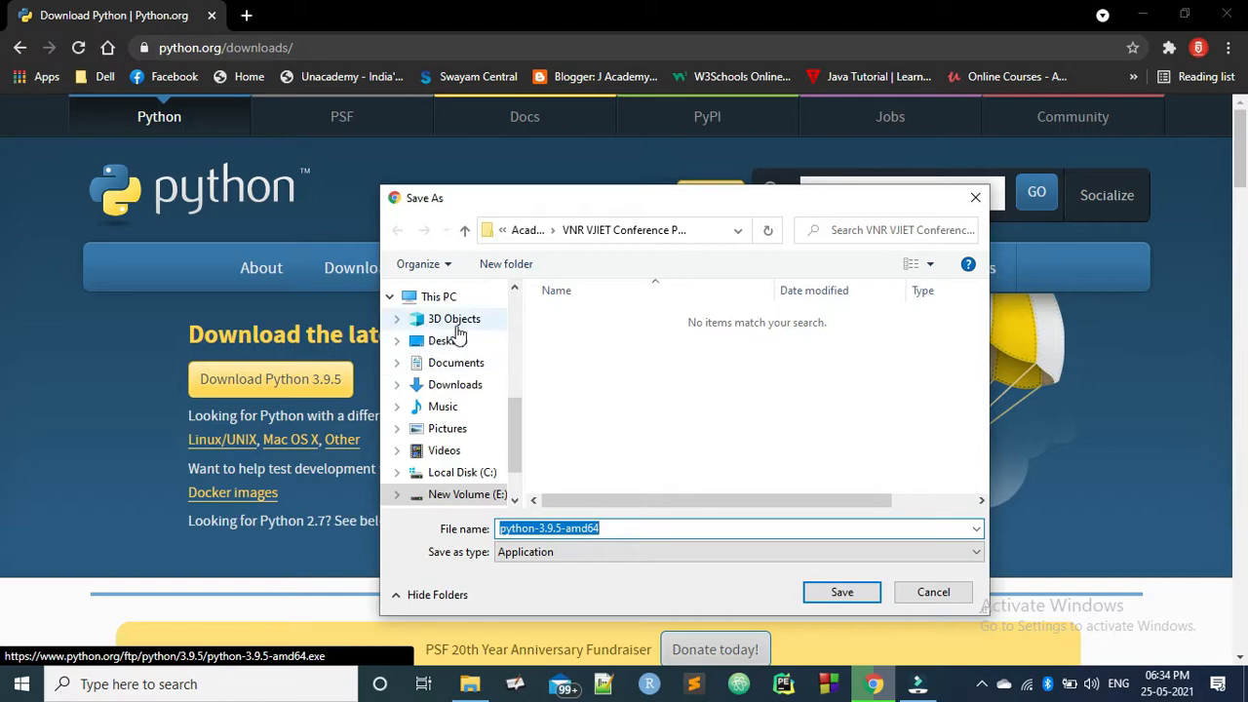
Step: Save python-3.9.5-amd64.exe to Downloads, replacing the existing copy
{"action": "left_click", "coordinate": [455, 384]}
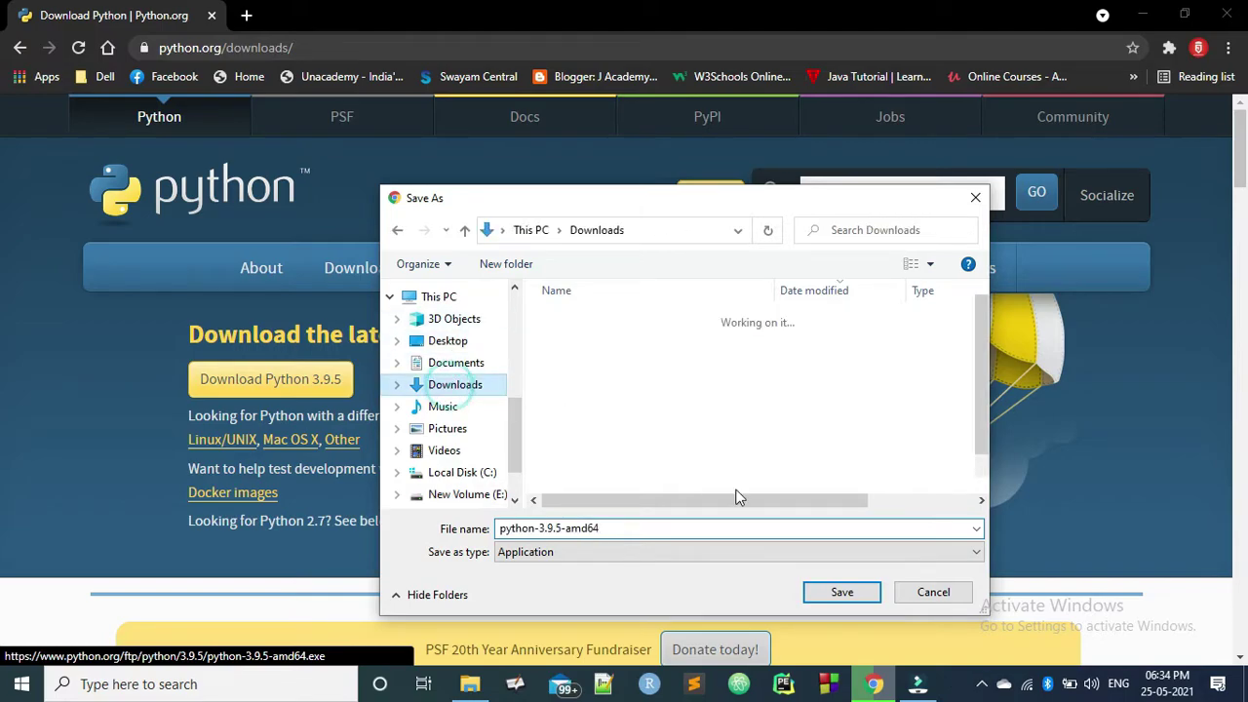
{"action": "left_click", "coordinate": [842, 593]}
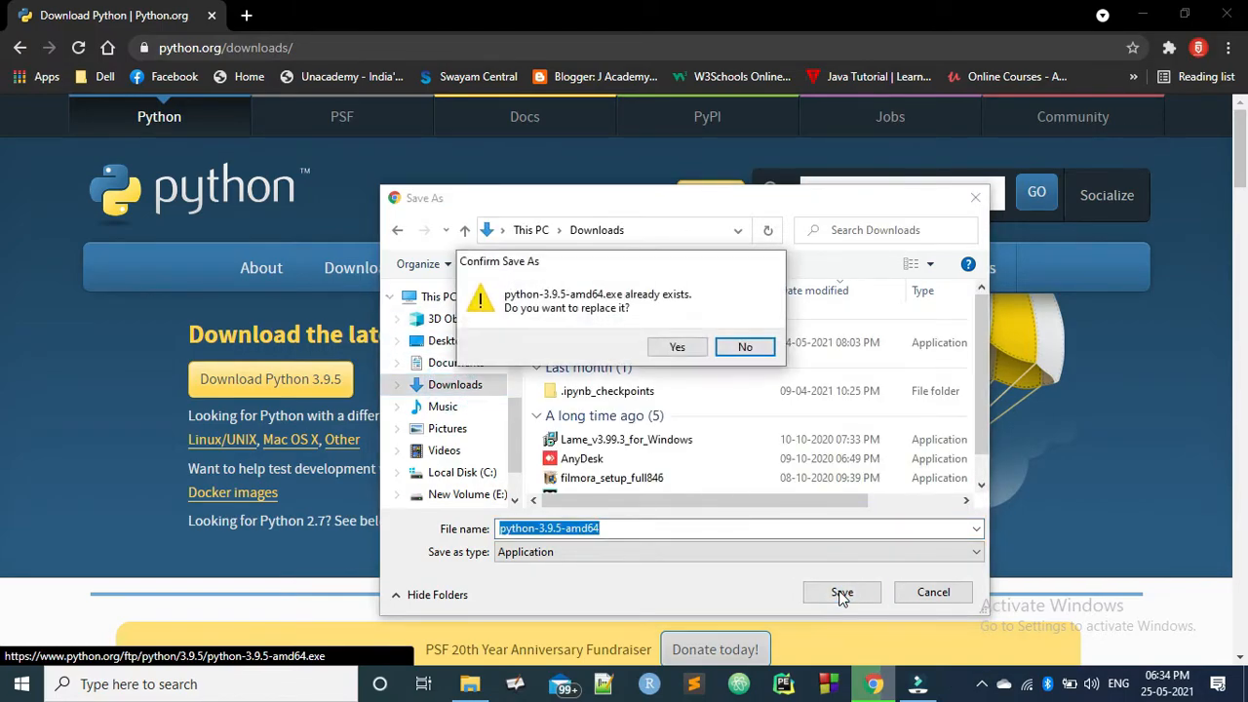
{"action": "left_click", "coordinate": [676, 347]}
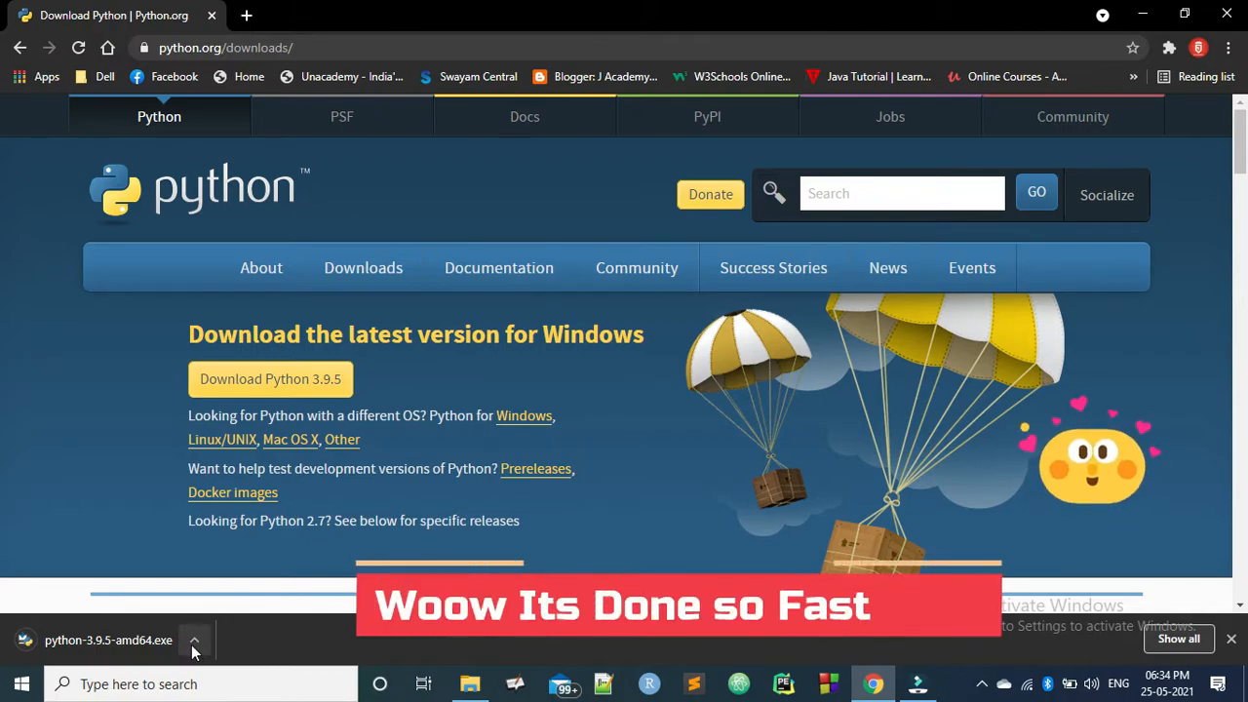
Step: Run python-3.9.5-amd64.exe from the Downloads folder and allow it past the security warning
{"action": "left_click", "coordinate": [470, 684]}
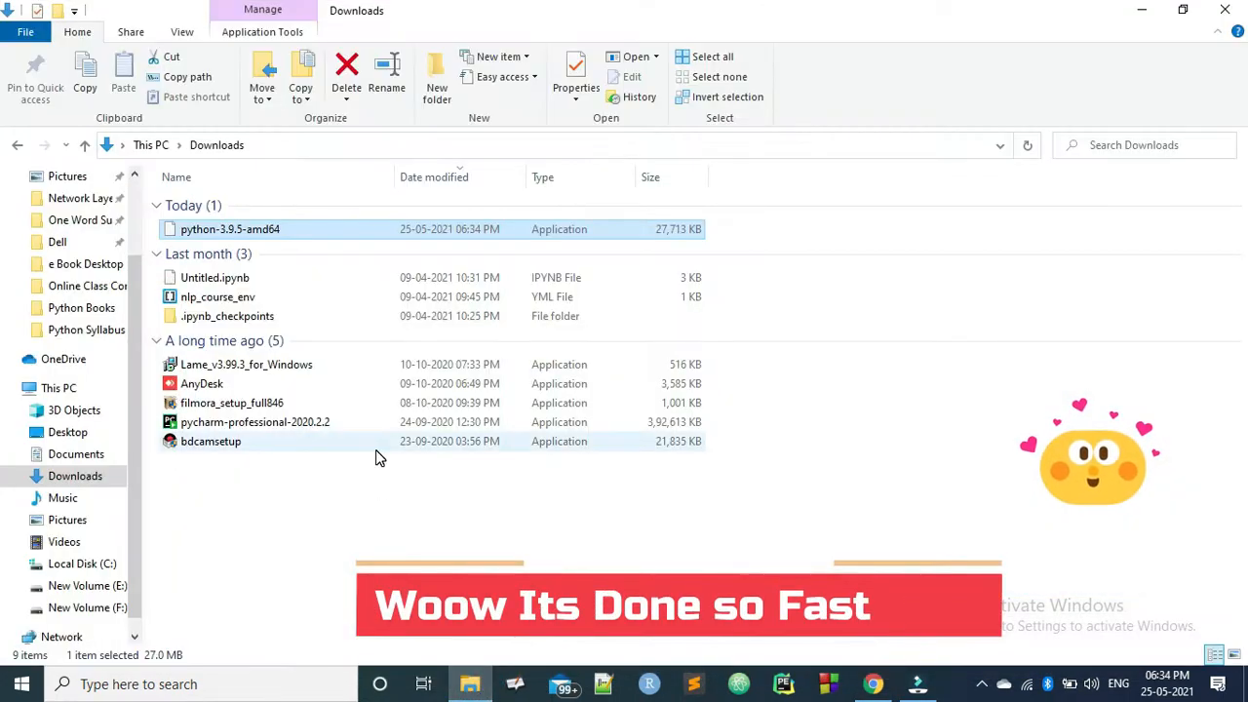
{"action": "double_click", "coordinate": [289, 233]}
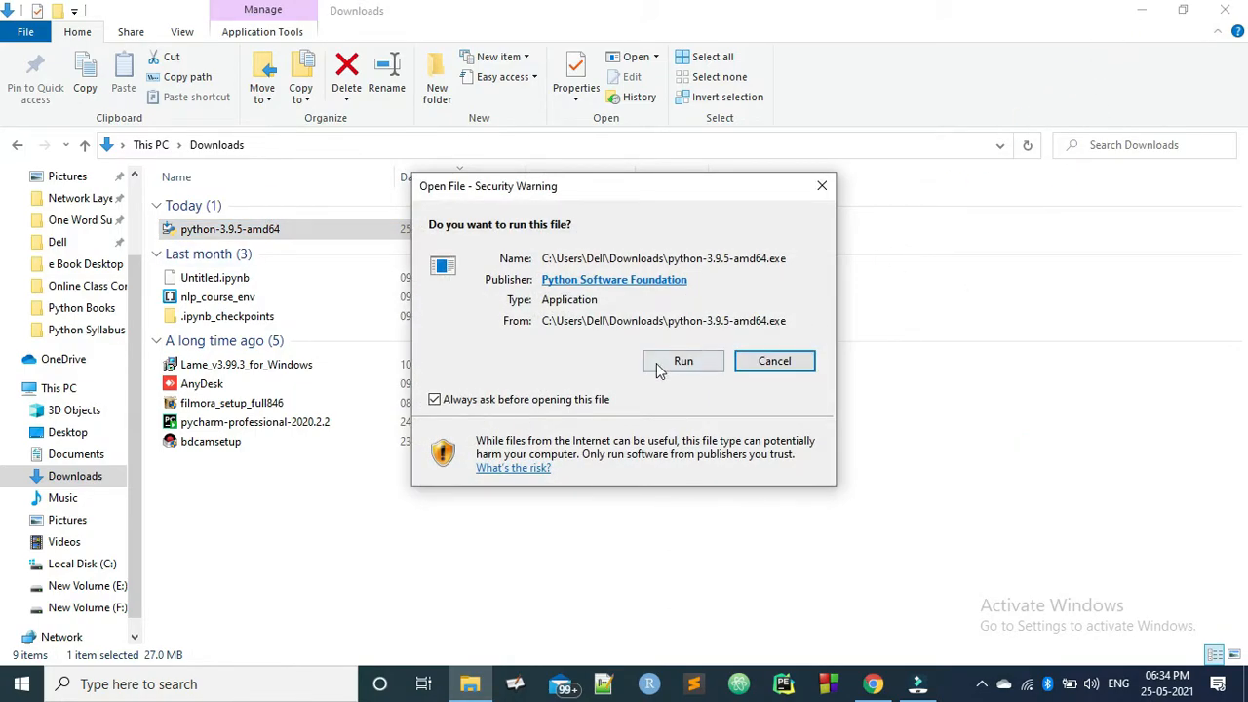
{"action": "left_click", "coordinate": [682, 361]}
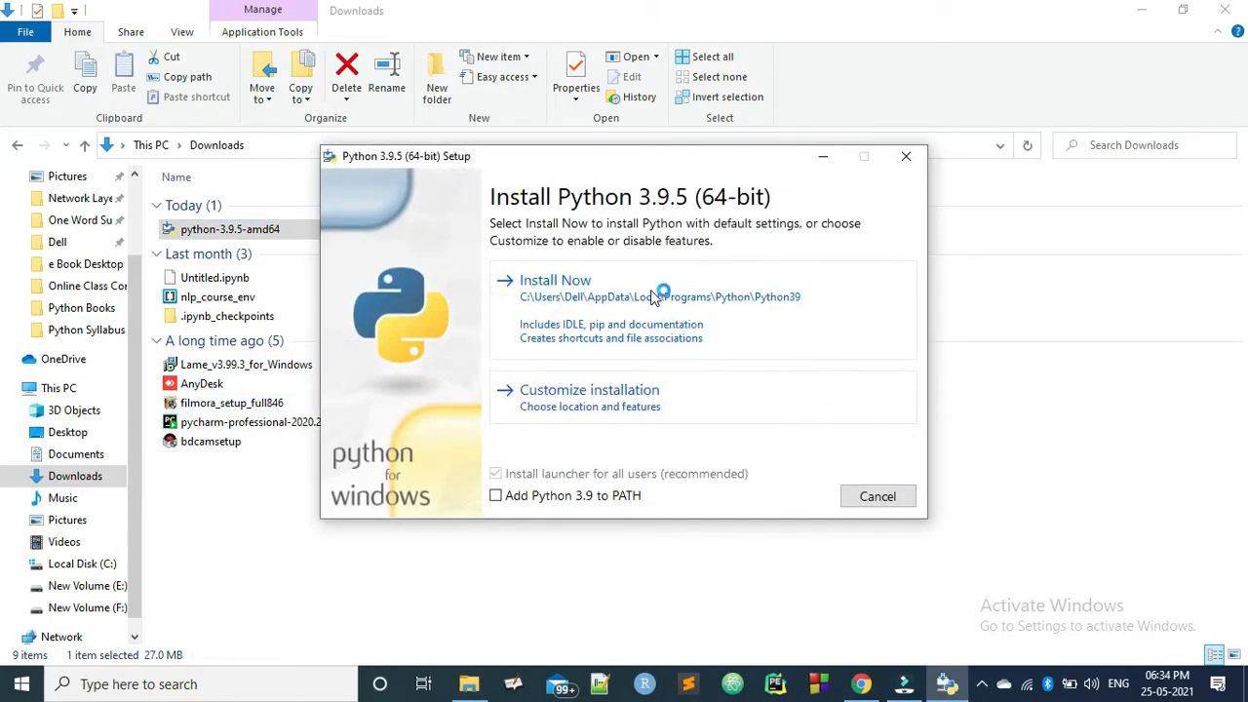
Step: Install Python 3.9.5 with default settings and 'Add Python 3.9 to PATH' ticked
{"action": "left_click", "coordinate": [496, 496]}
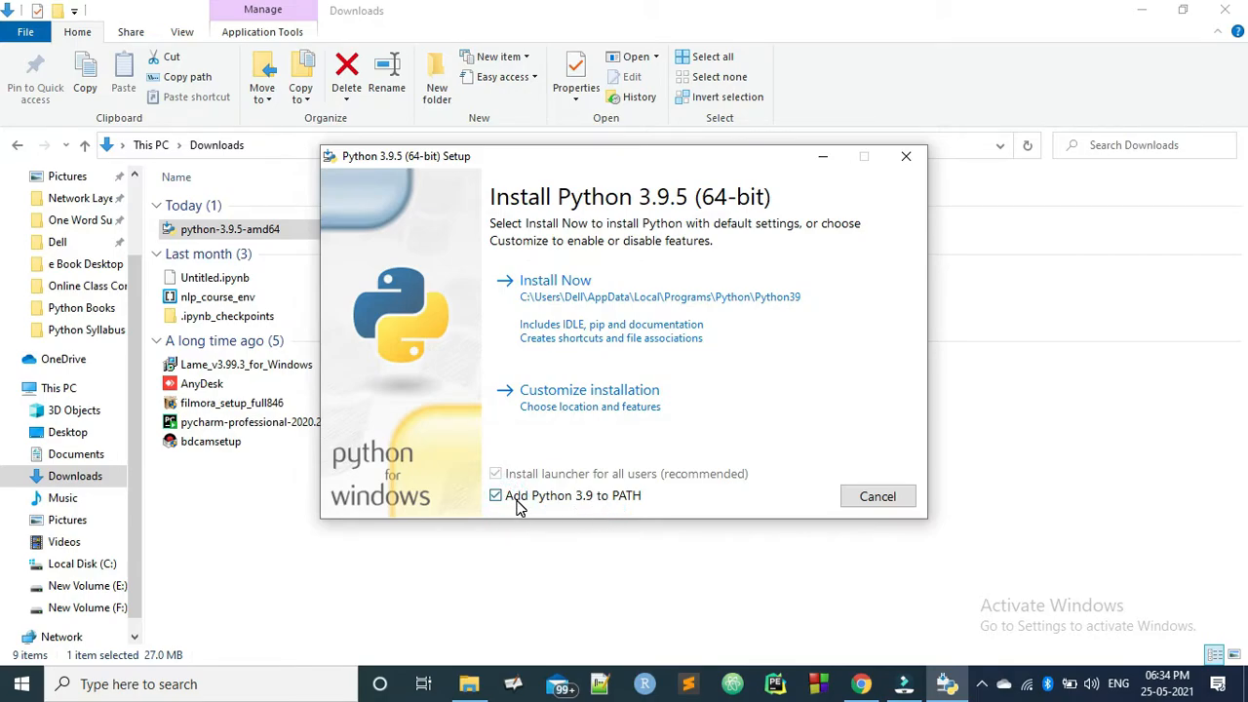
{"action": "left_click", "coordinate": [571, 283]}
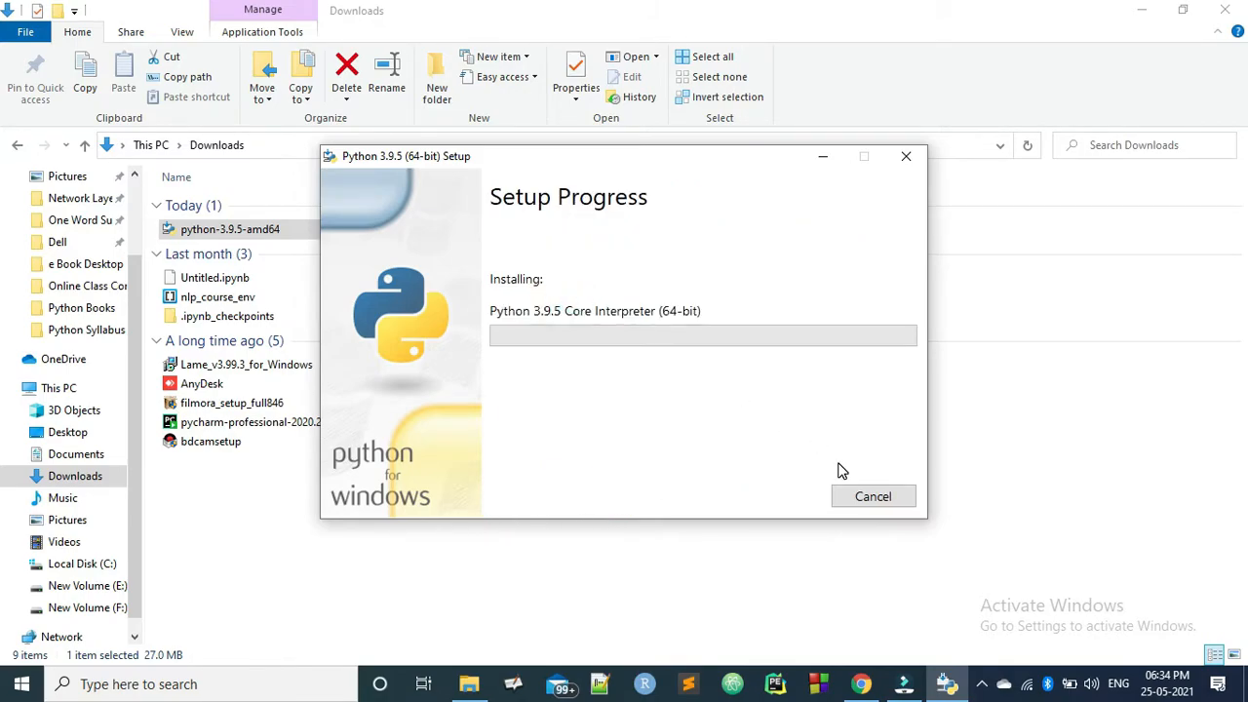
{"action": "left_click", "coordinate": [1142, 18]}
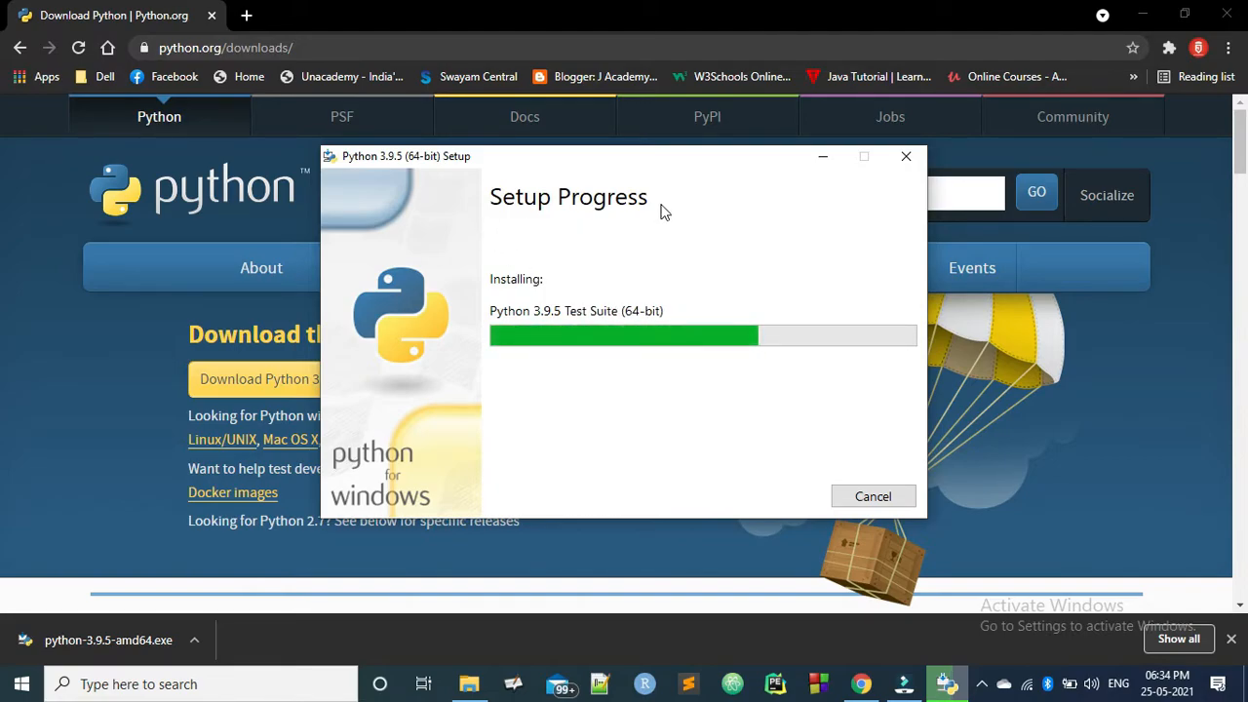
{"action": "mouse_move", "coordinate": [671, 156]}
{"action": "left_mouse_down"}
{"action": "mouse_move", "coordinate": [700, 189]}
{"action": "mouse_move", "coordinate": [700, 174]}
{"action": "left_mouse_up"}
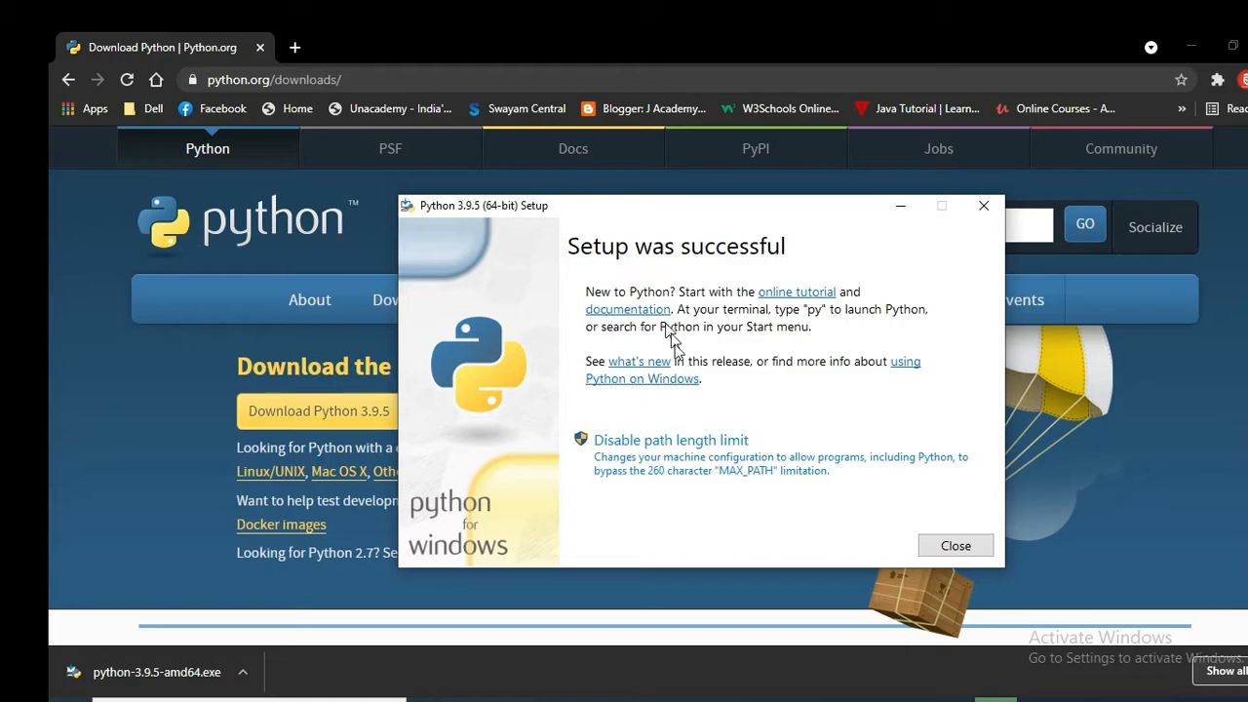
Step: Close the installer after 'Setup was successful'
{"action": "left_click", "coordinate": [956, 545]}
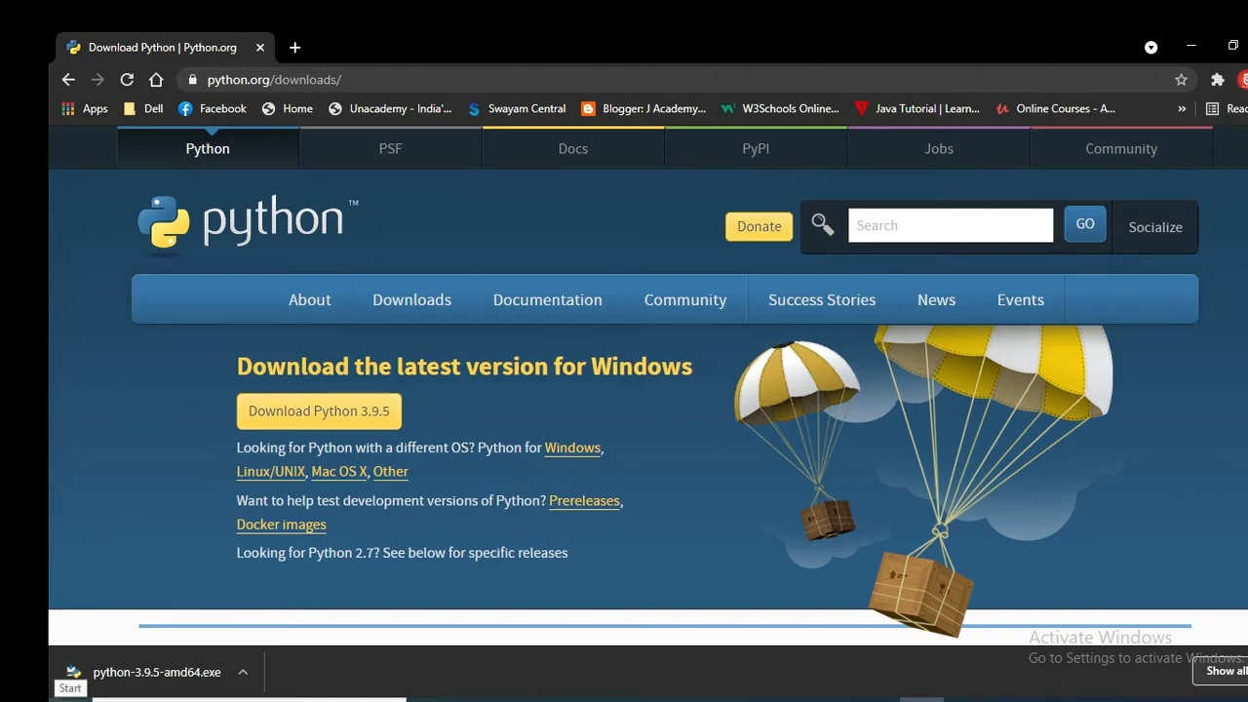
Step: Start IDLE (Python 3.9 64-bit) from Recently added in the Start menu
{"action": "left_click", "coordinate": [70, 694]}
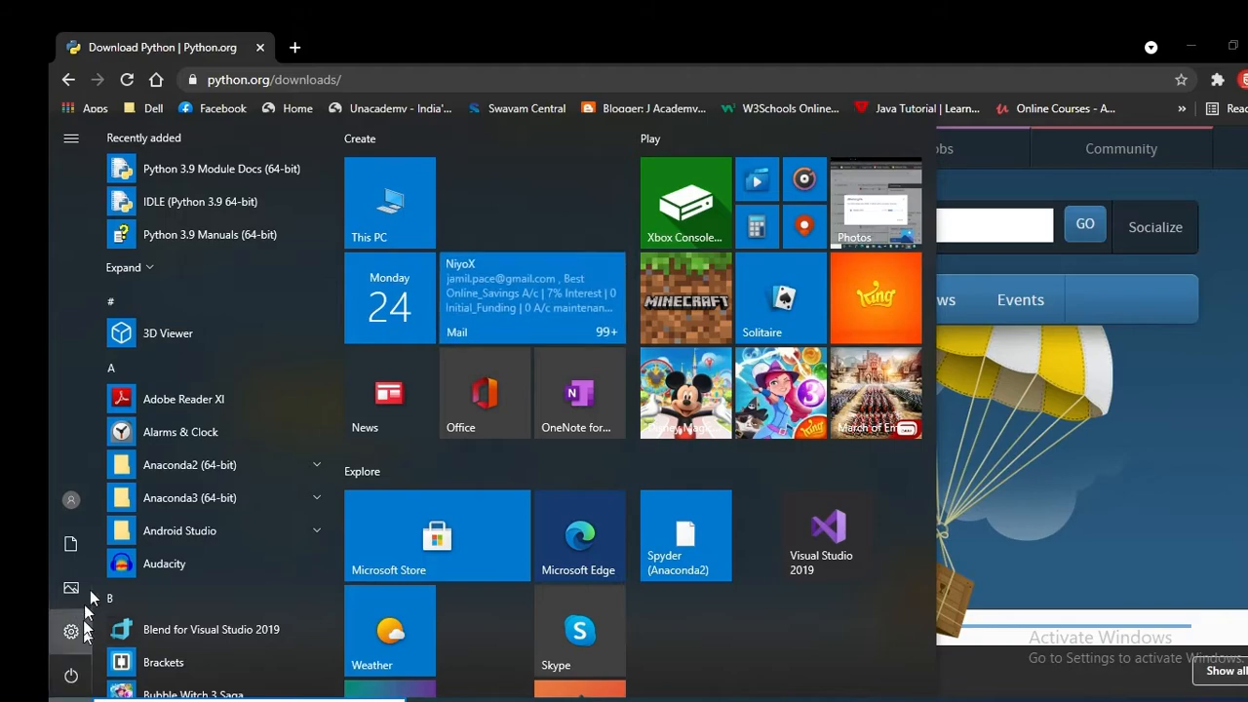
{"action": "left_click", "coordinate": [201, 202]}
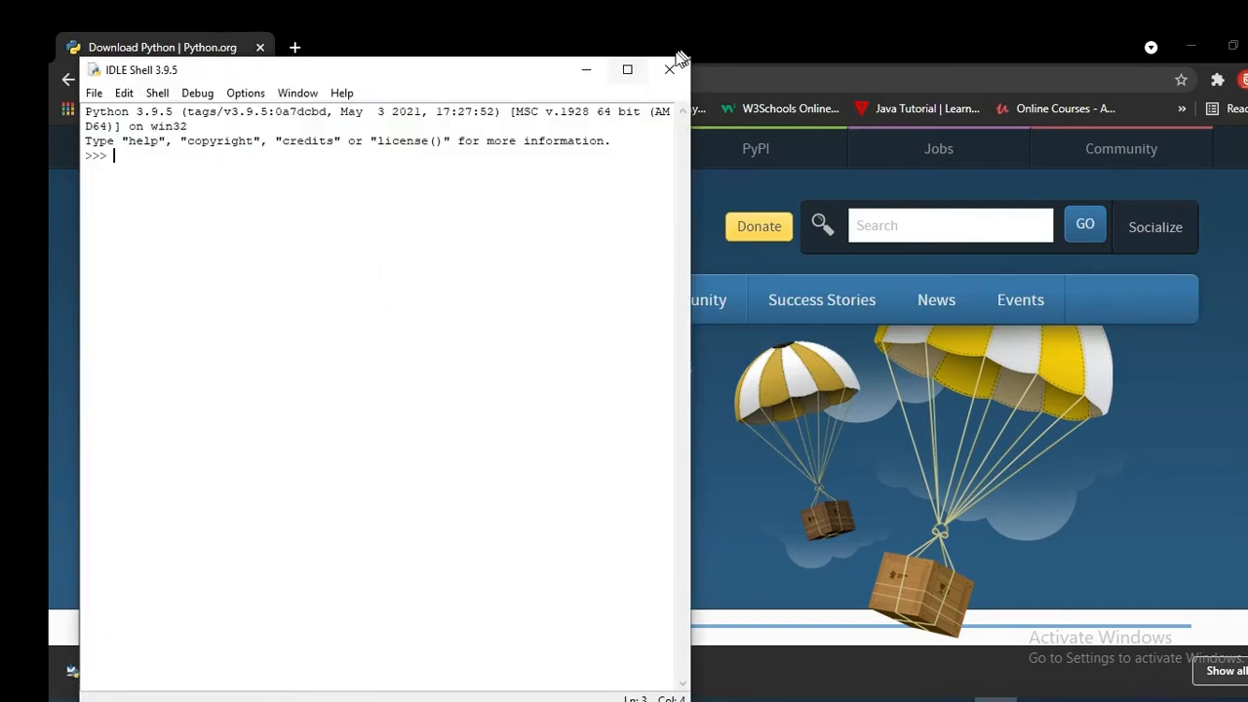
Step: Maximize IDLE Shell and run print("Hello World") to show Hello World
{"action": "left_click", "coordinate": [629, 70]}
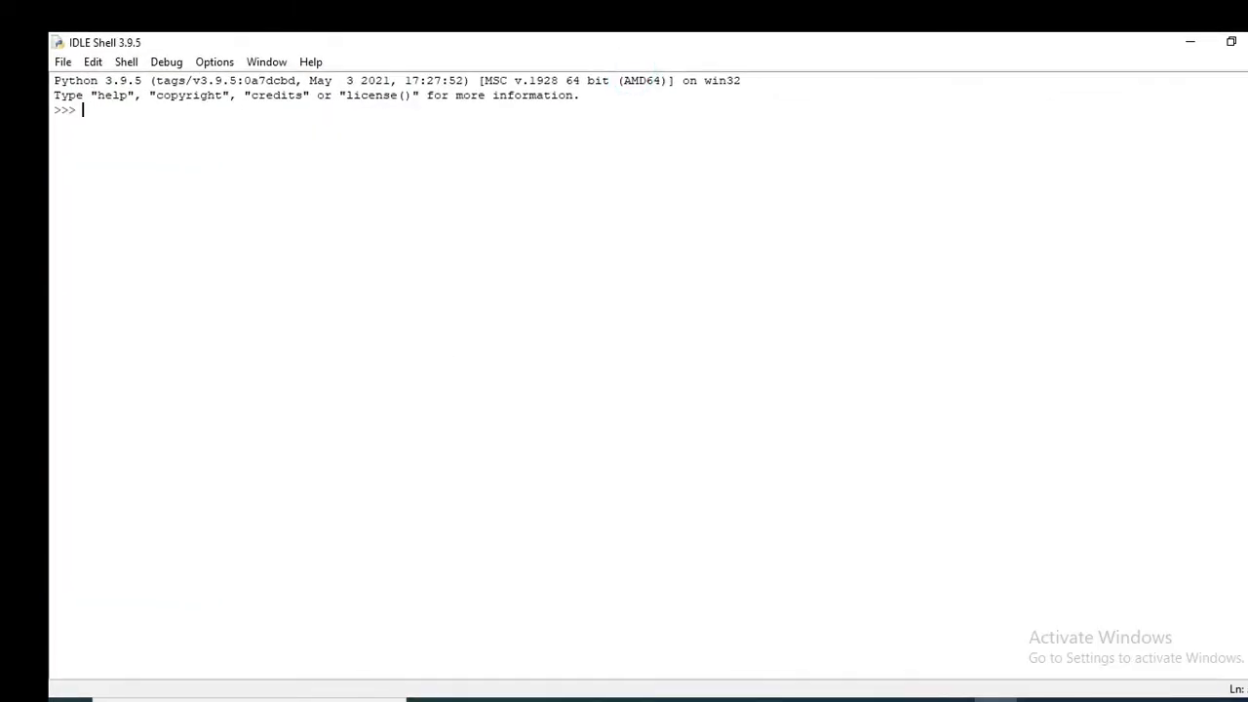
{"action": "type", "text": "print"}
{"action": "type", "text": "(\"Hello World"}
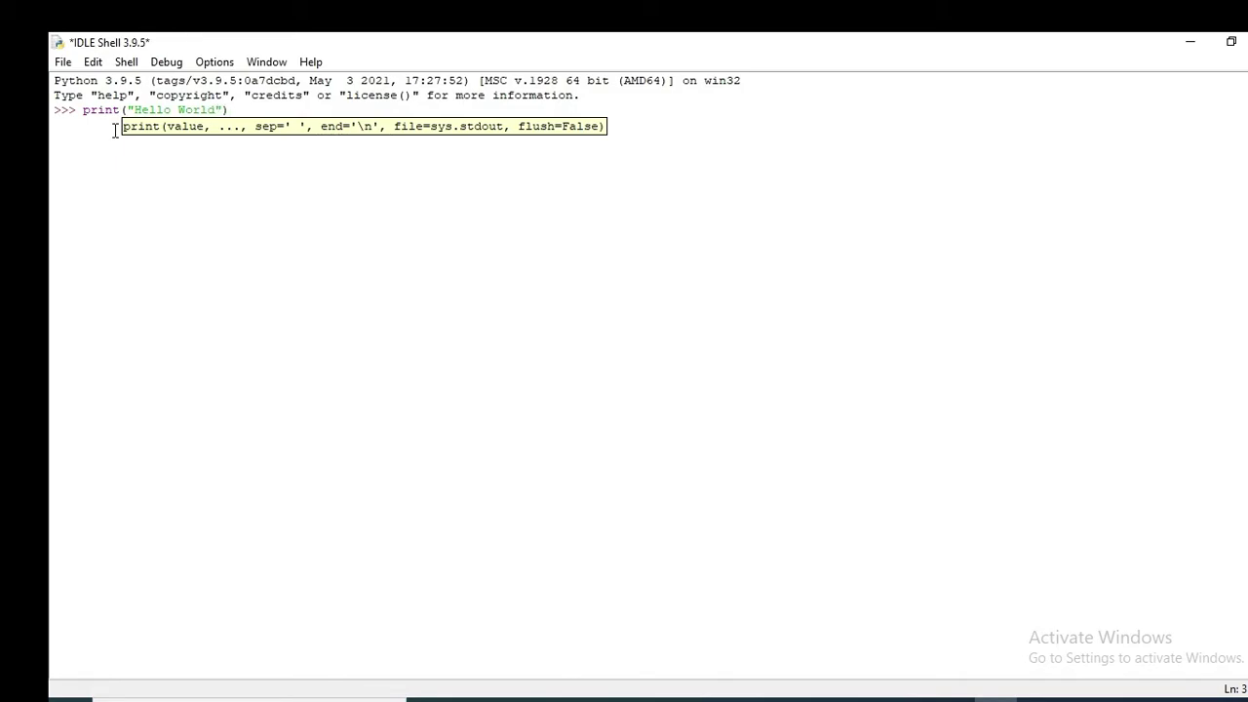
{"action": "key", "text": "Return"}
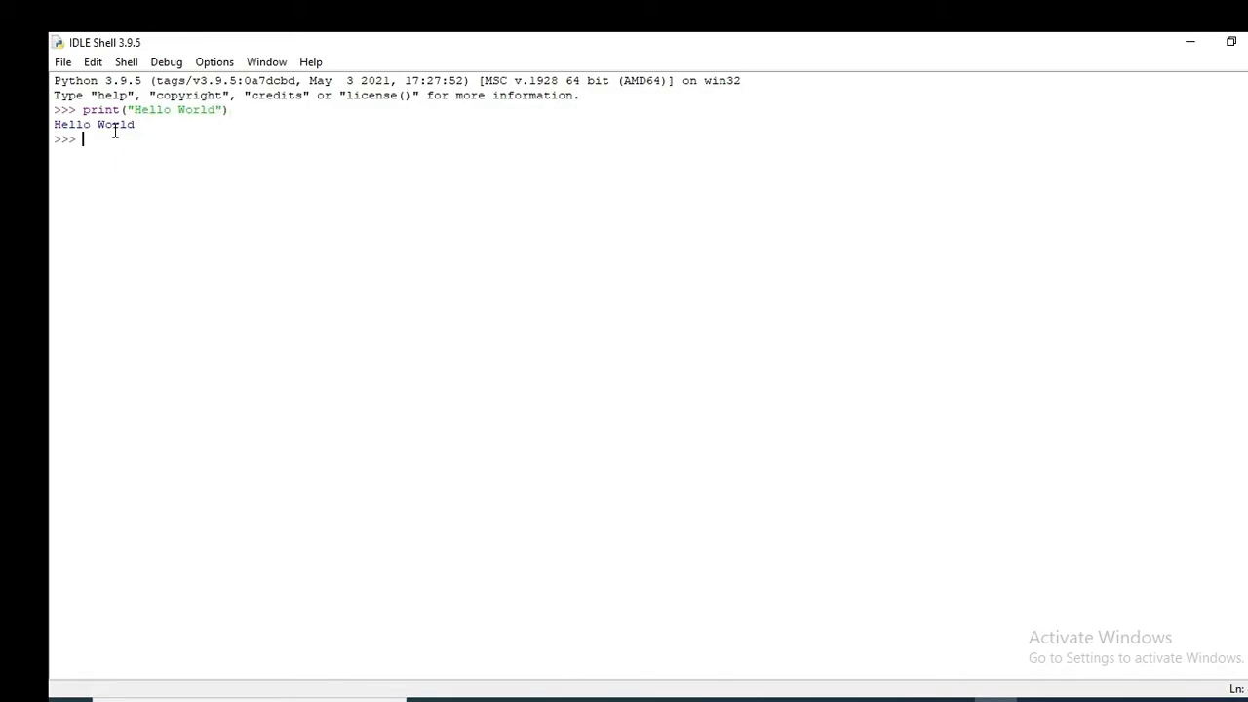